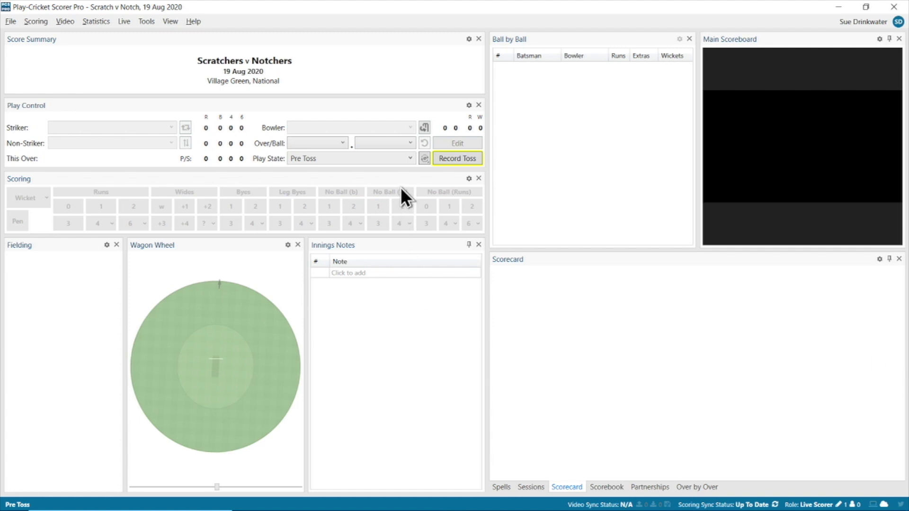
- Set the play state to Rain before the toss, and reload the public match page in the browser
left_click(410, 161)
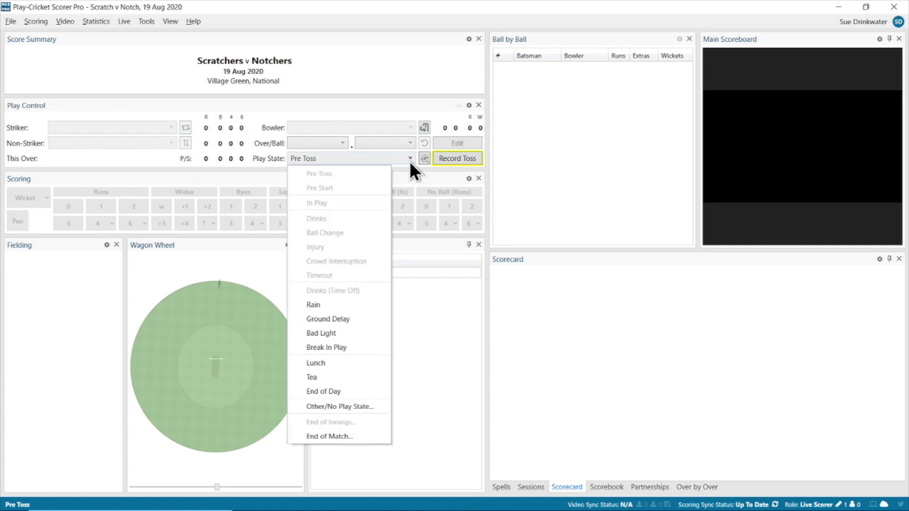
left_click(363, 307)
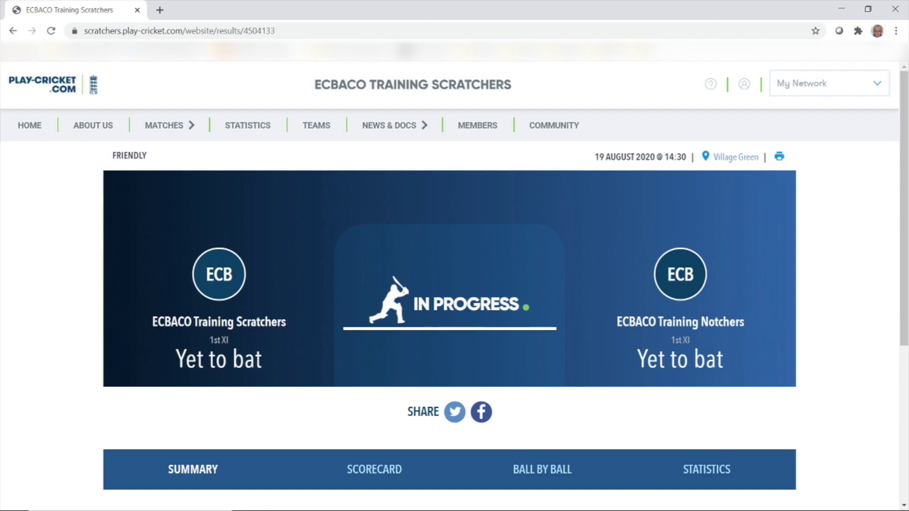
left_click(51, 31)
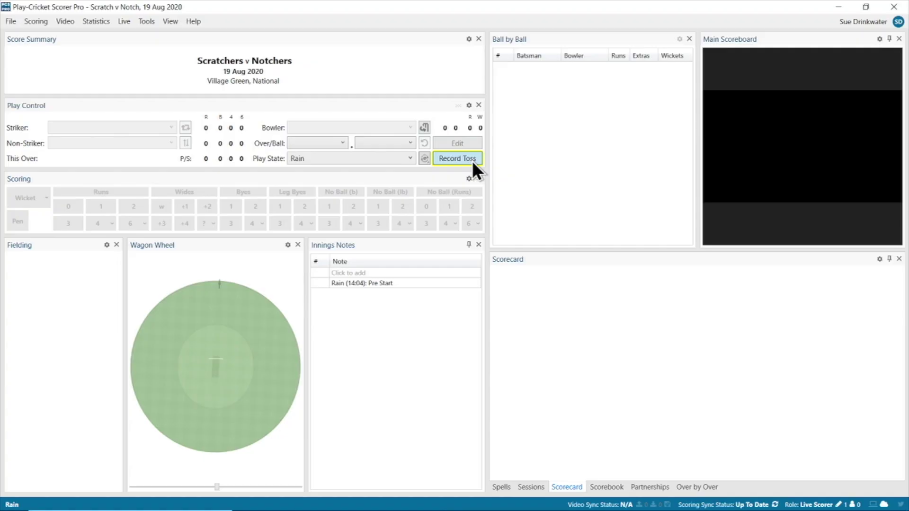
- In Play-Cricket Scorer Pro, record the toss as won by ECBACO Training Scratchers 1st XI with the decision to bat
left_click(473, 160)
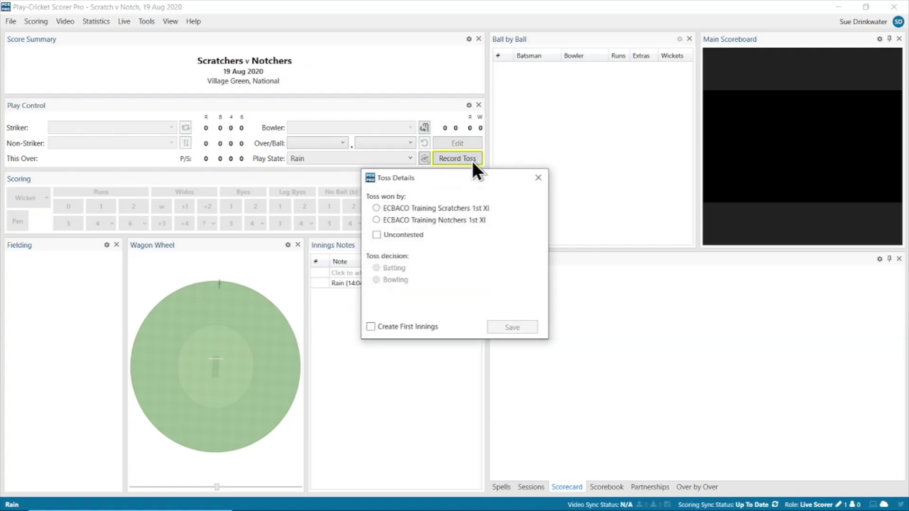
left_click(376, 208)
left_click(376, 268)
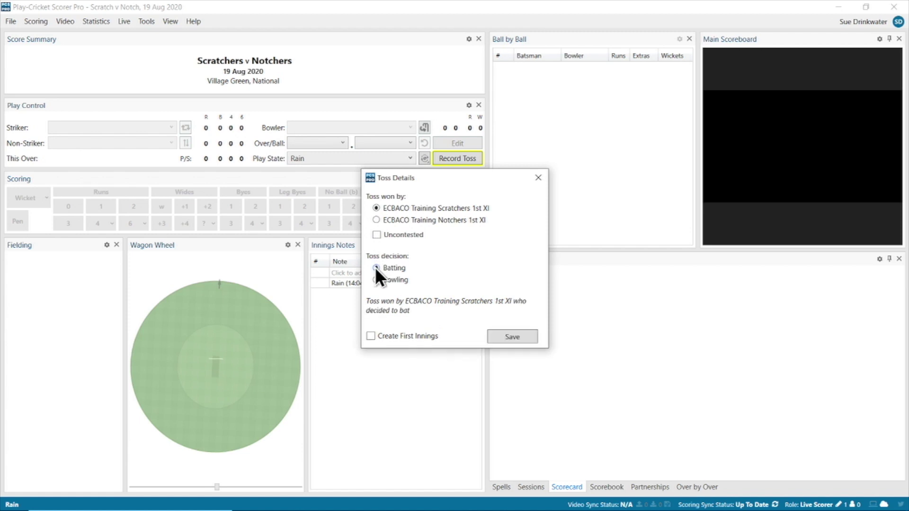
left_click(517, 337)
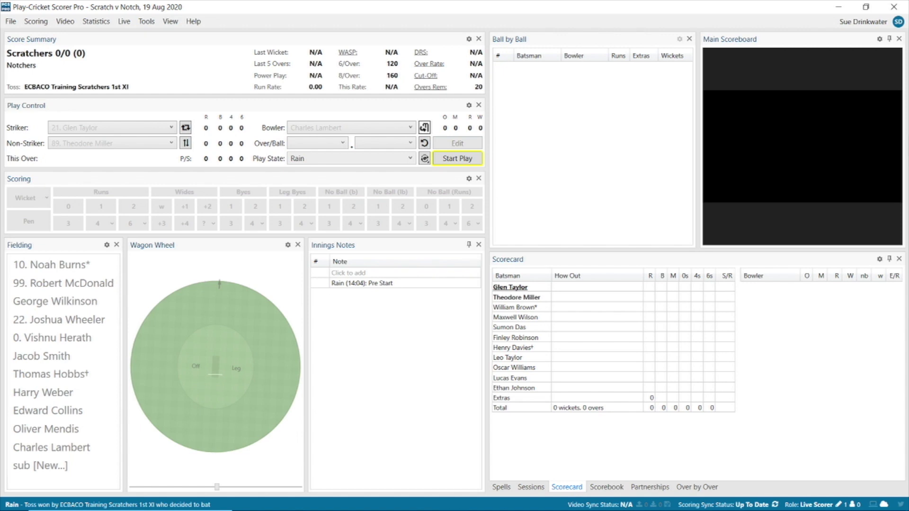
- Change the play state from Rain to Pre Start, and reload the public match page in the browser
left_click(410, 158)
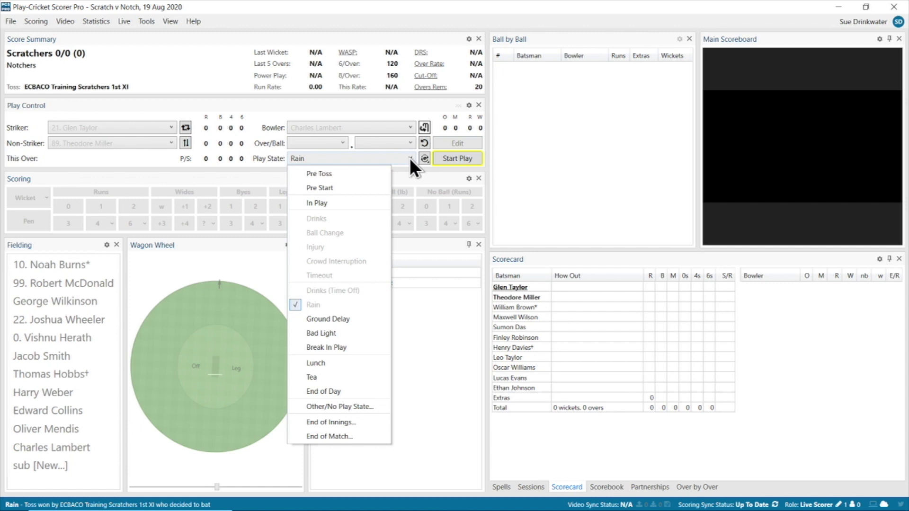
left_click(364, 186)
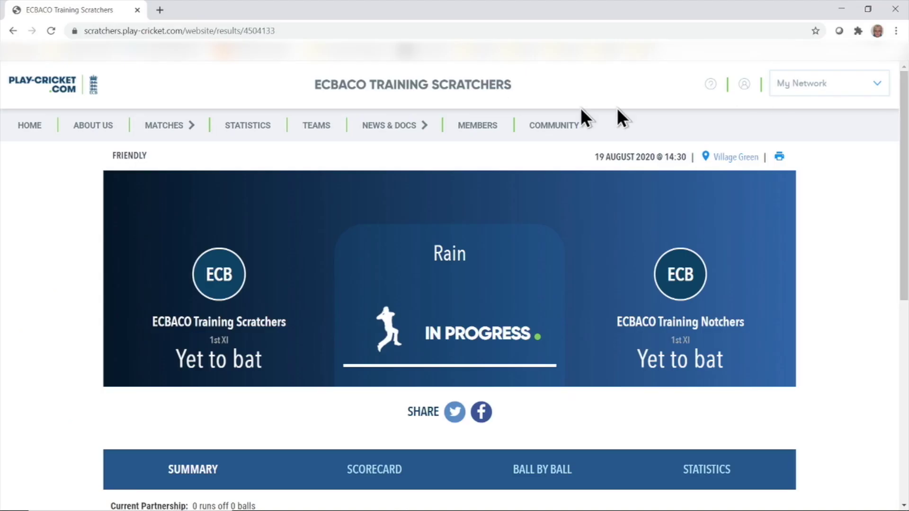
left_click(52, 32)
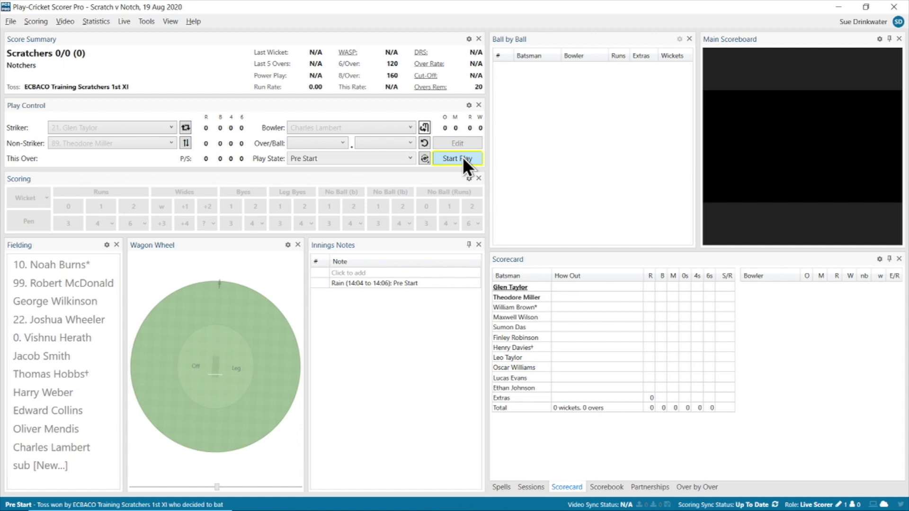
- Start play in Play-Cricket Scorer Pro with South as the opening end, the first listed umpire and the suggested opening bowler
left_click(462, 157)
left_click(459, 294)
left_click(390, 239)
left_click(402, 272)
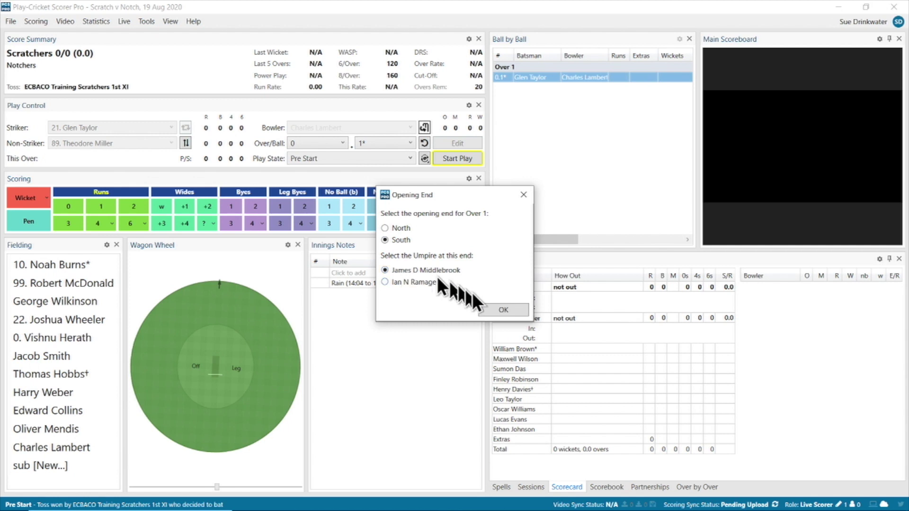
left_click(506, 310)
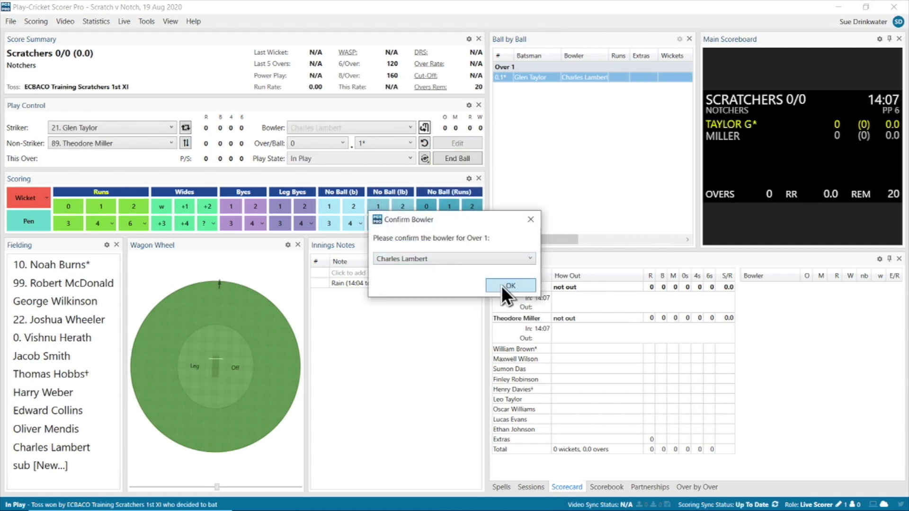
left_click(505, 286)
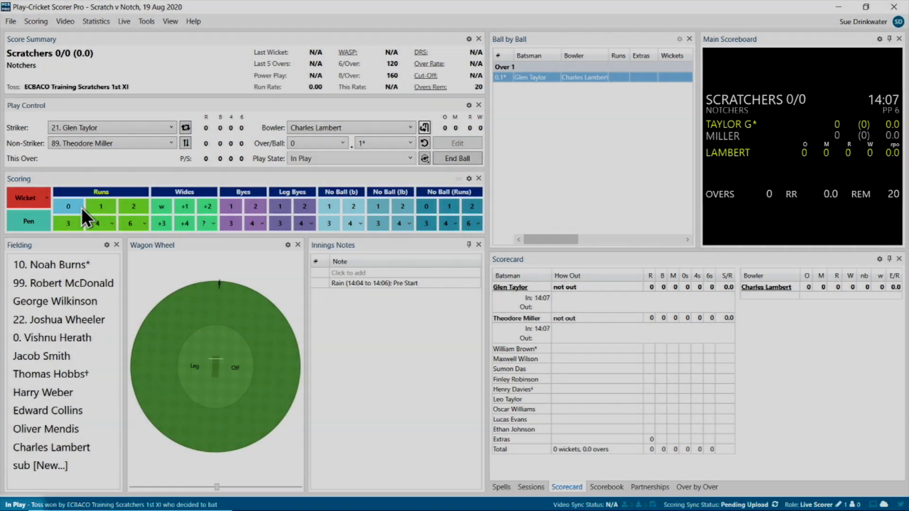
- Score over 1 as 0, 1, 2, 0, 3 and 1 runs, and move on to over 2 with the suggested bowler
left_click(81, 207)
left_click(105, 211)
left_click(132, 209)
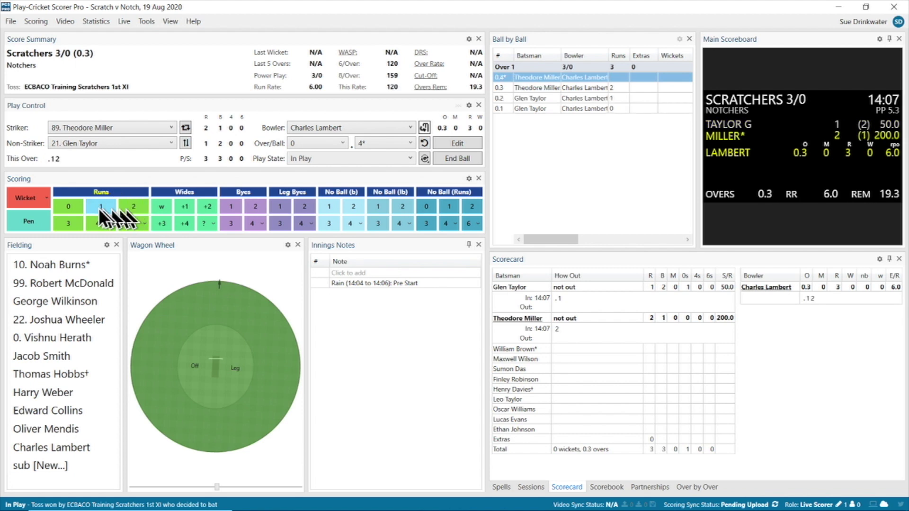
left_click(66, 208)
left_click(66, 227)
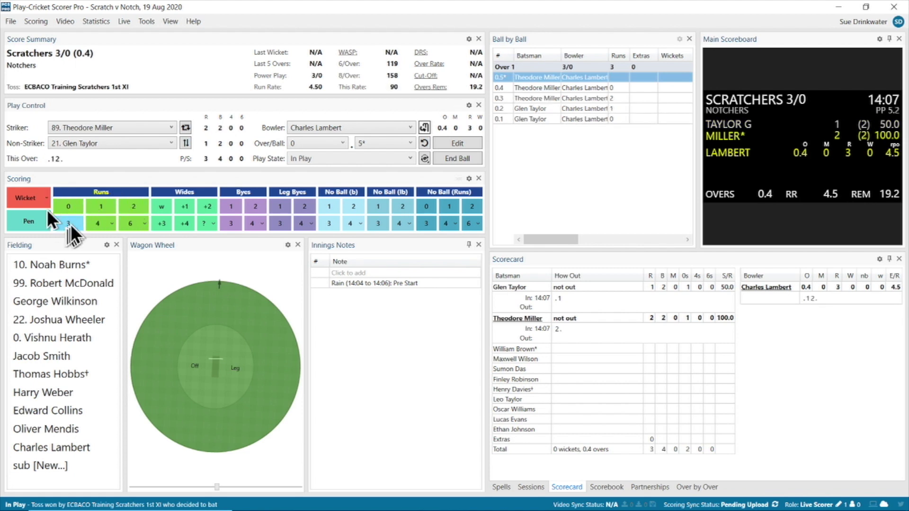
left_click(103, 206)
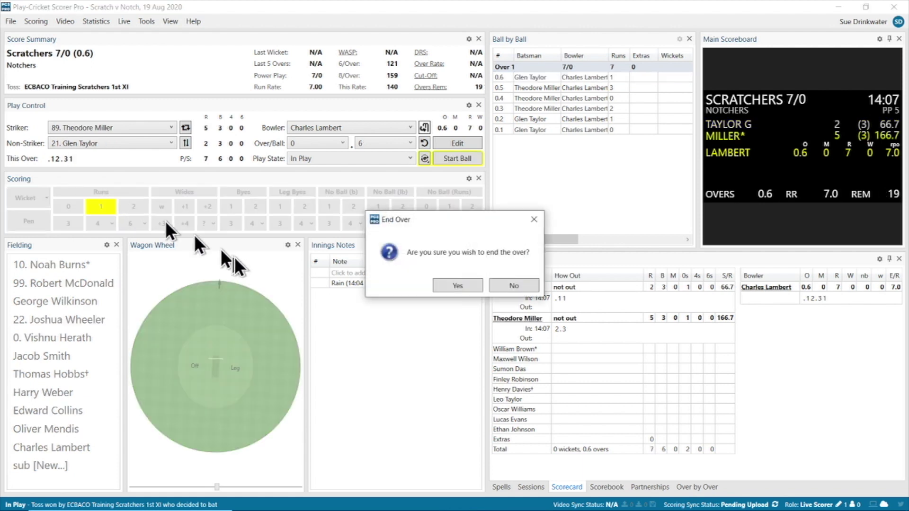
left_click(457, 285)
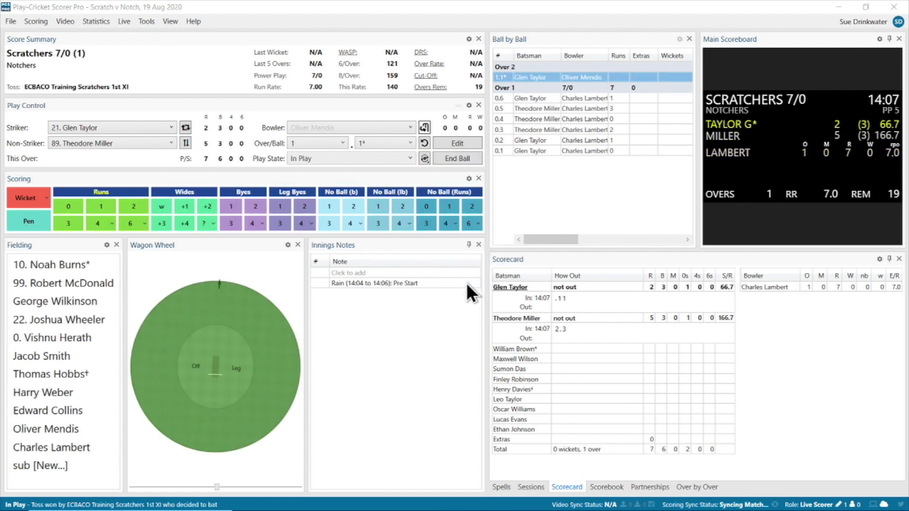
left_click(504, 284)
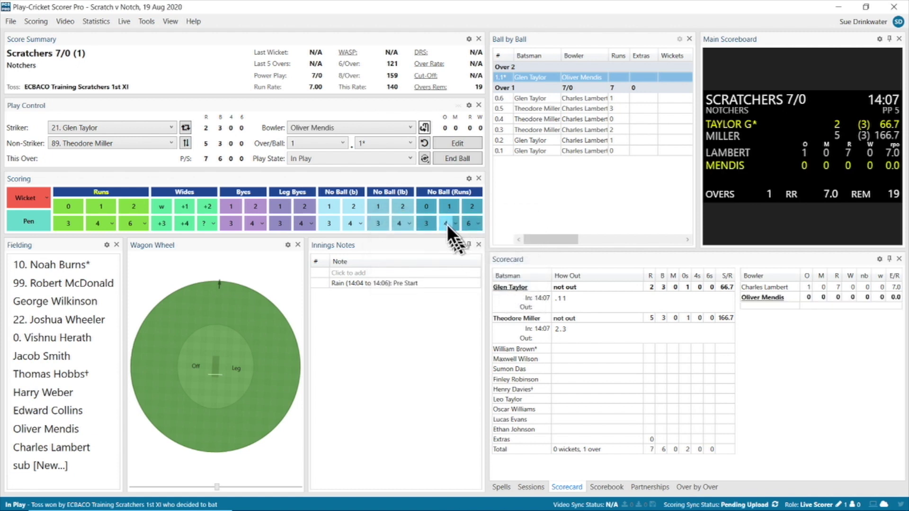
- Set the play state to Rain at the start of over 2, and reload the public match page in the browser
left_click(410, 159)
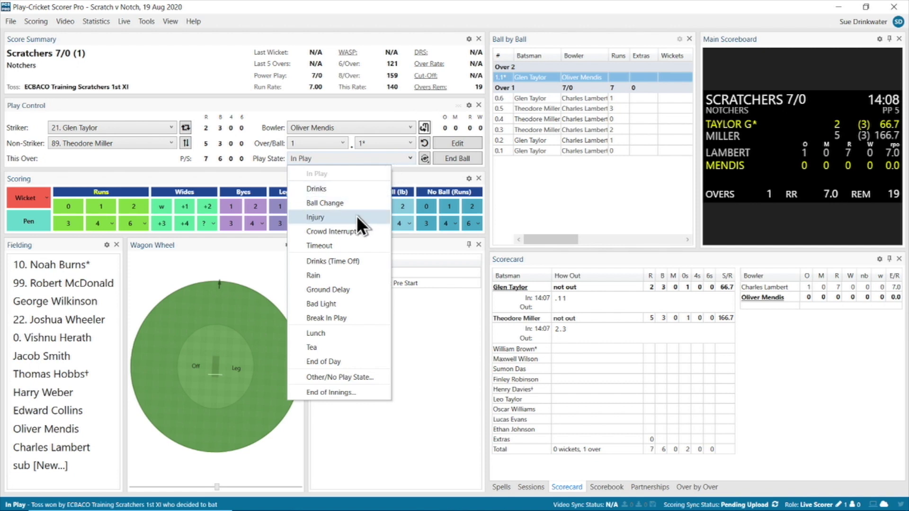
left_click(345, 276)
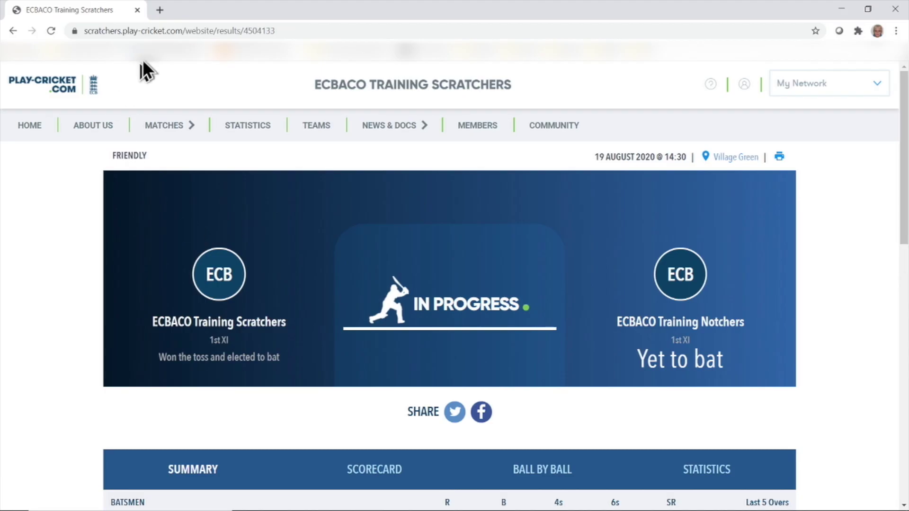
left_click(51, 30)
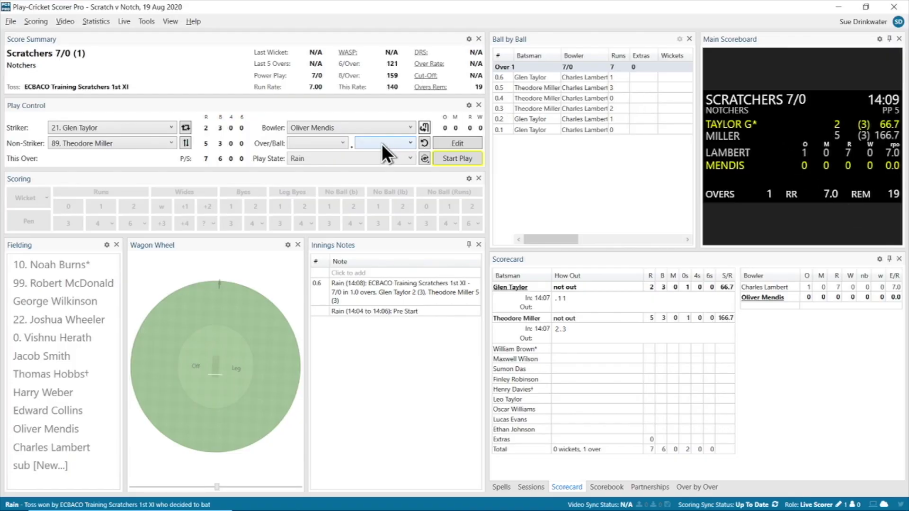
- In Play-Cricket Scorer Pro, set the play state to Tea with the no-play text "Tea - taken early. Pitch inspection at 3 pm"
left_click(381, 157)
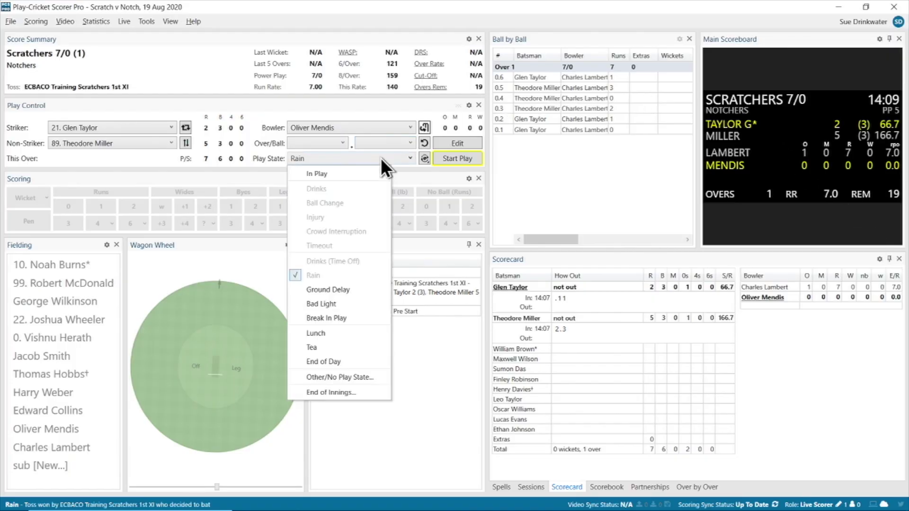
left_click(335, 352)
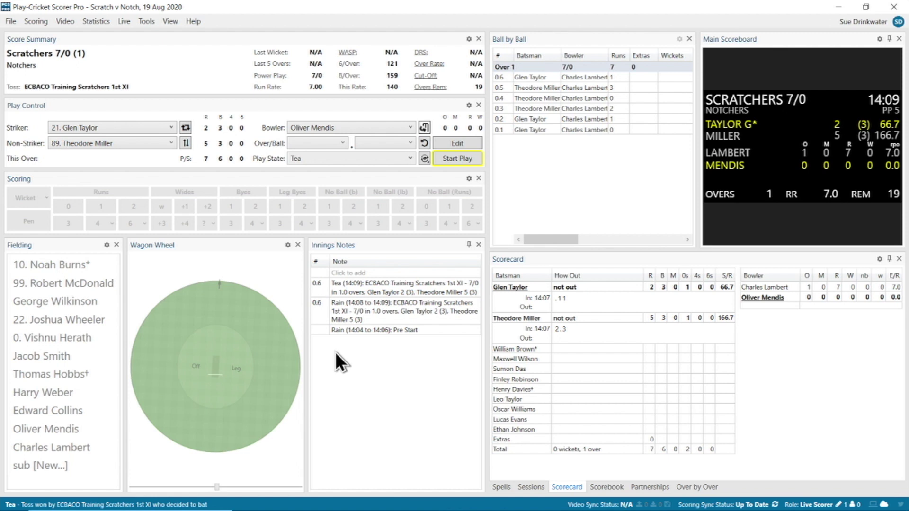
left_click(409, 158)
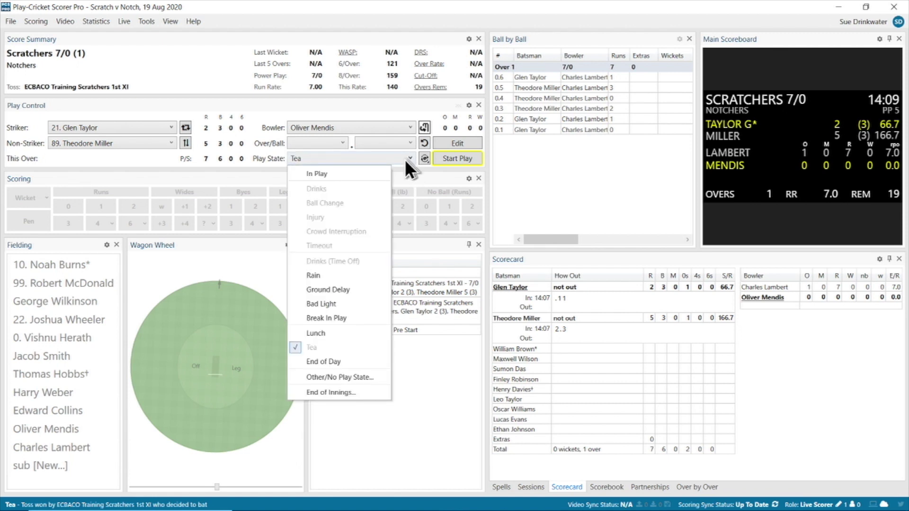
left_click(374, 376)
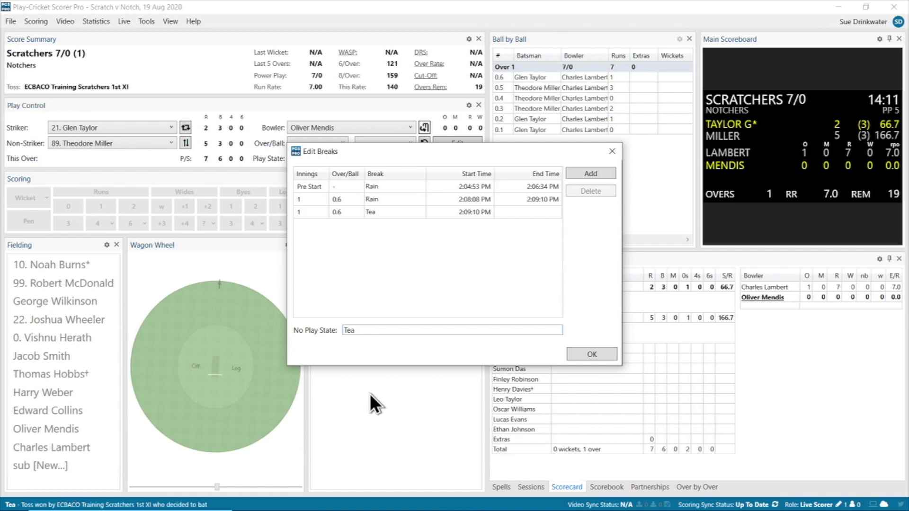
type("- taken early. Pitch inspection ")
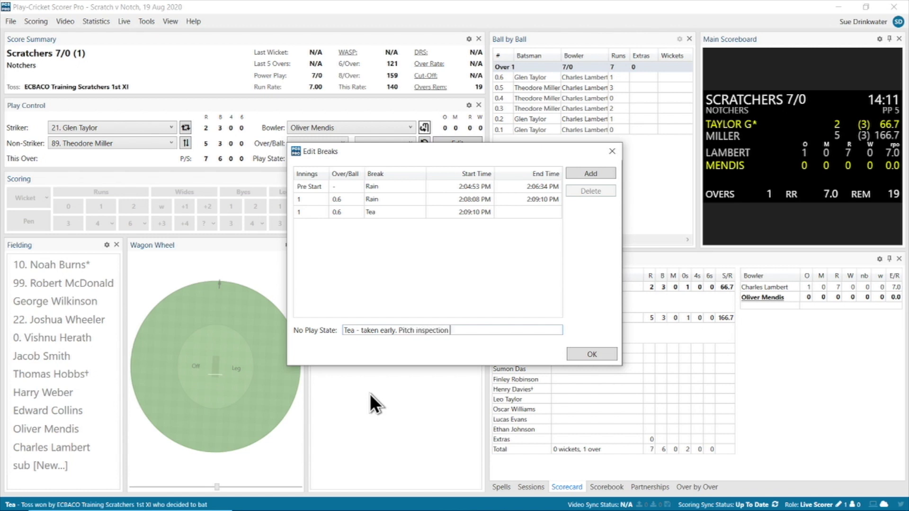
type("at 3 pm")
left_click(591, 355)
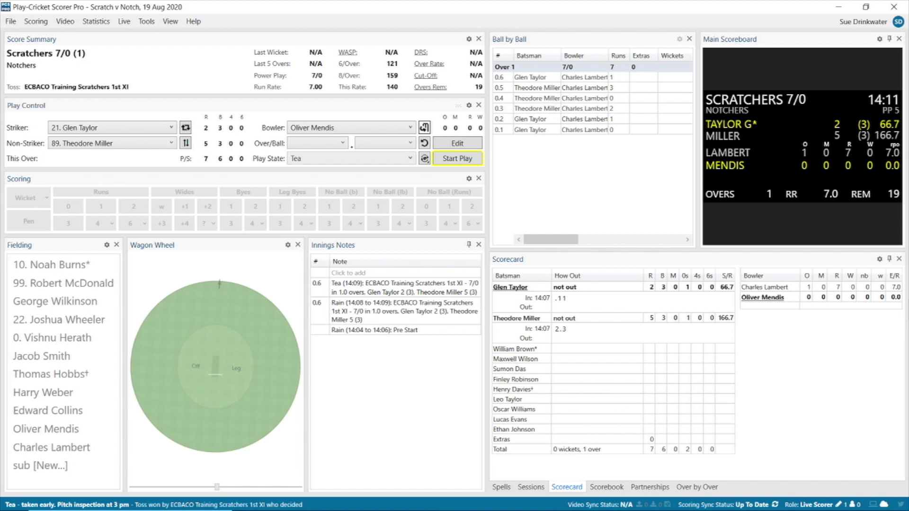
- Reload the public match page in the browser, and resume play from the tea break in Play-Cricket Scorer Pro
key("alt+Tab")
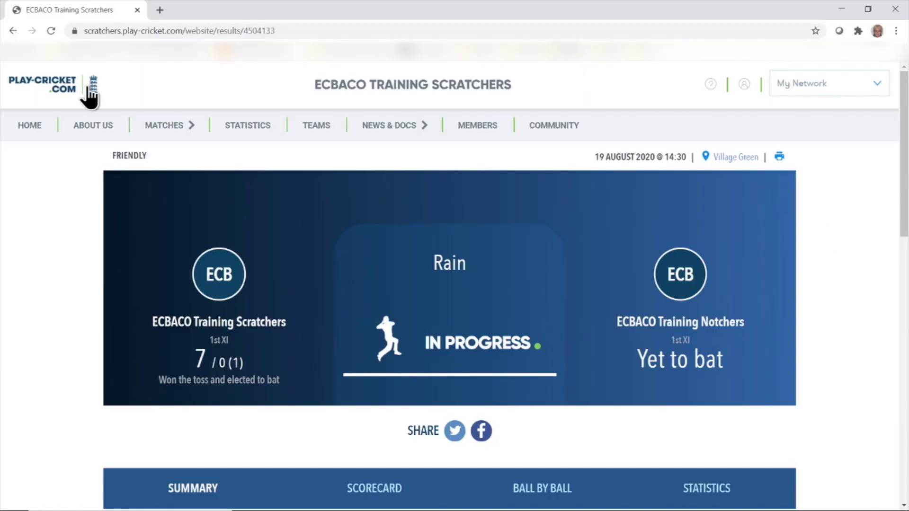
left_click(52, 31)
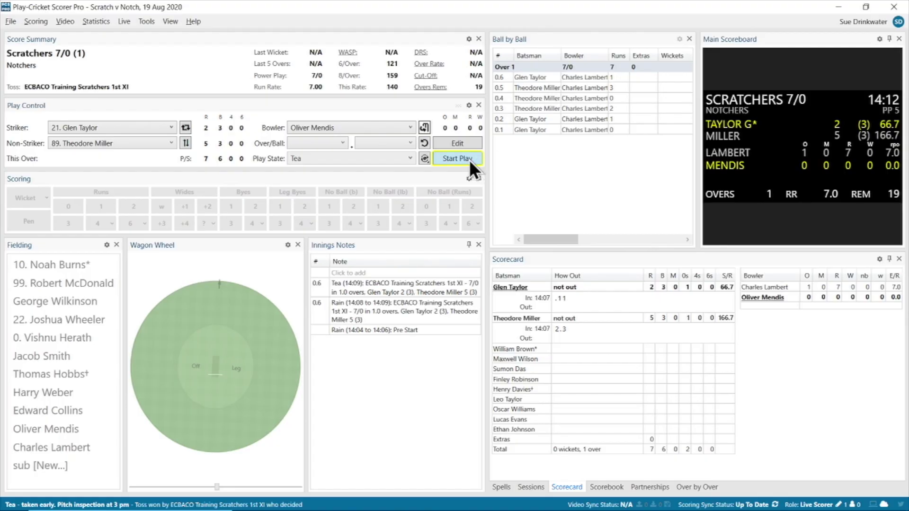
left_click(469, 159)
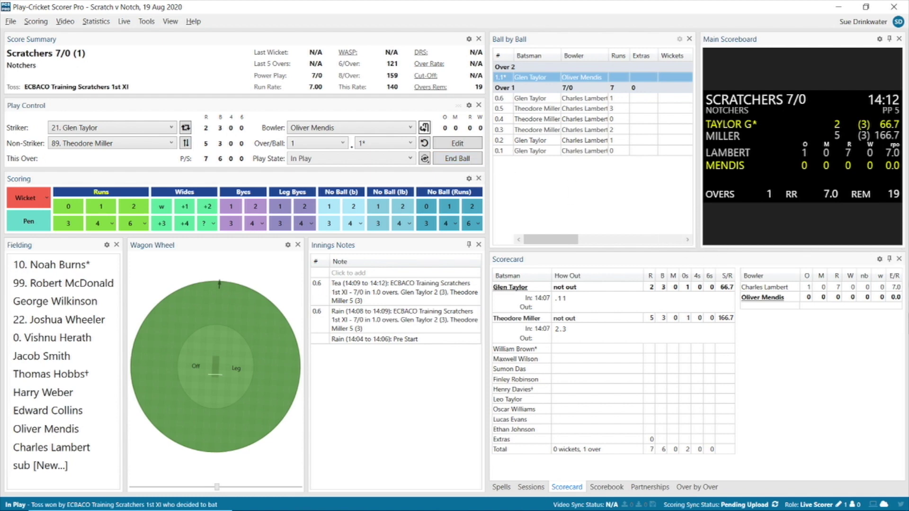